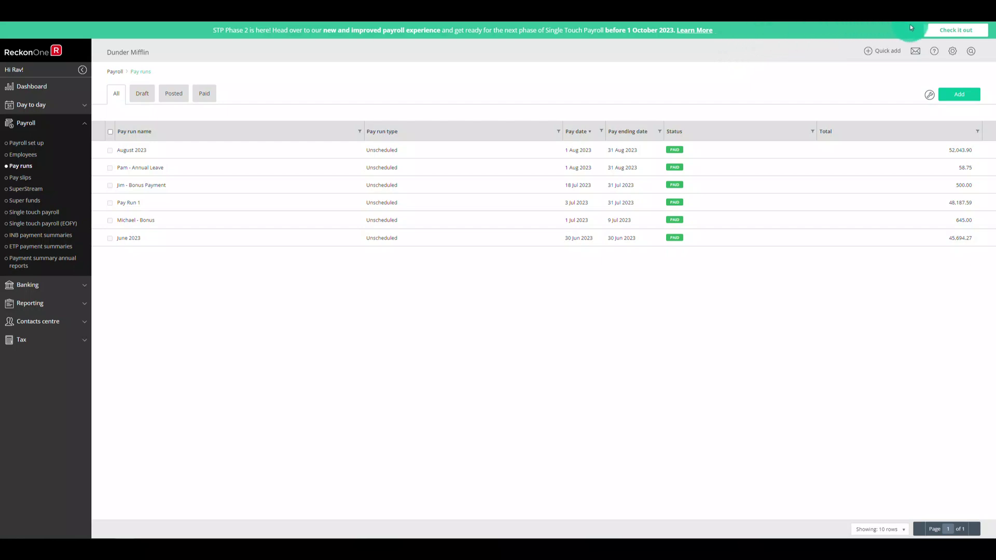
Move the Dunder Mifflin book to the new payroll experience for STP Phase 2.
left_click(939, 33)
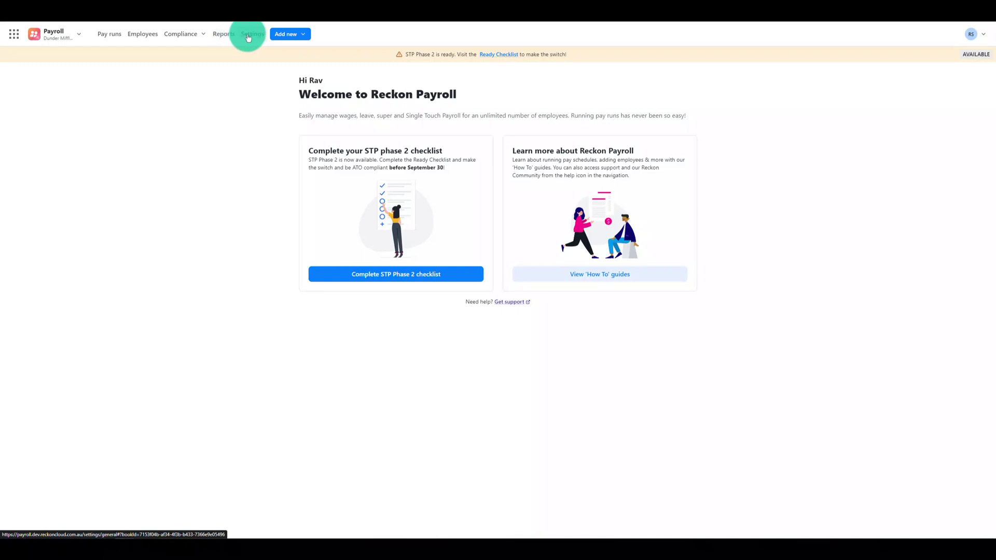
Browse the 1 Aug, 18 Jul, 3 Jul and 1 Jul 2023 pay runs, returning to 1 Aug.
left_click(114, 39)
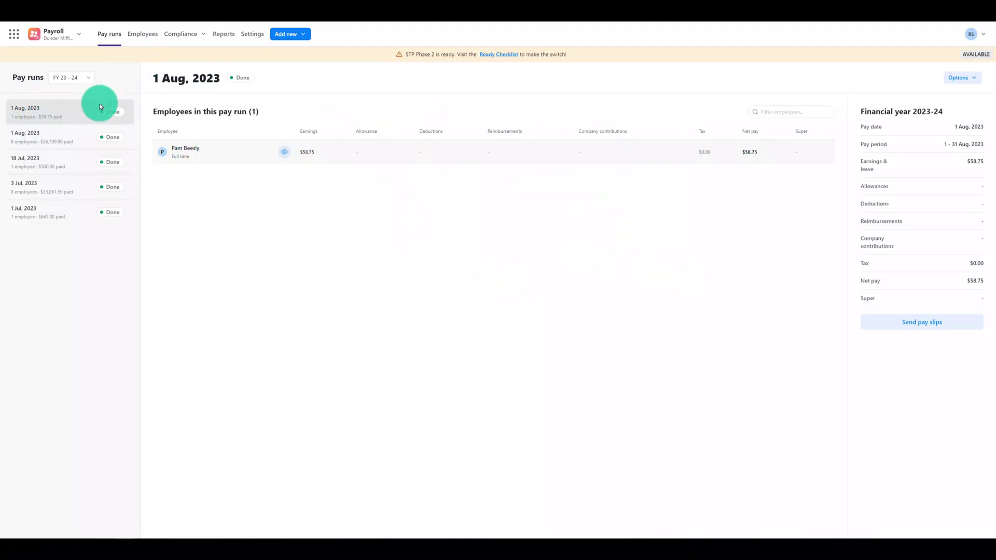
left_click(70, 138)
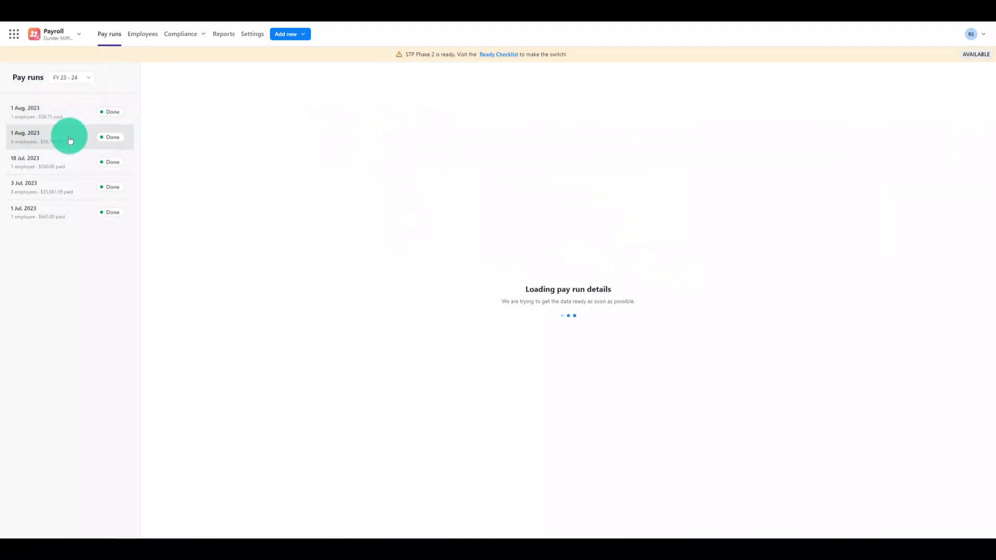
left_click(62, 170)
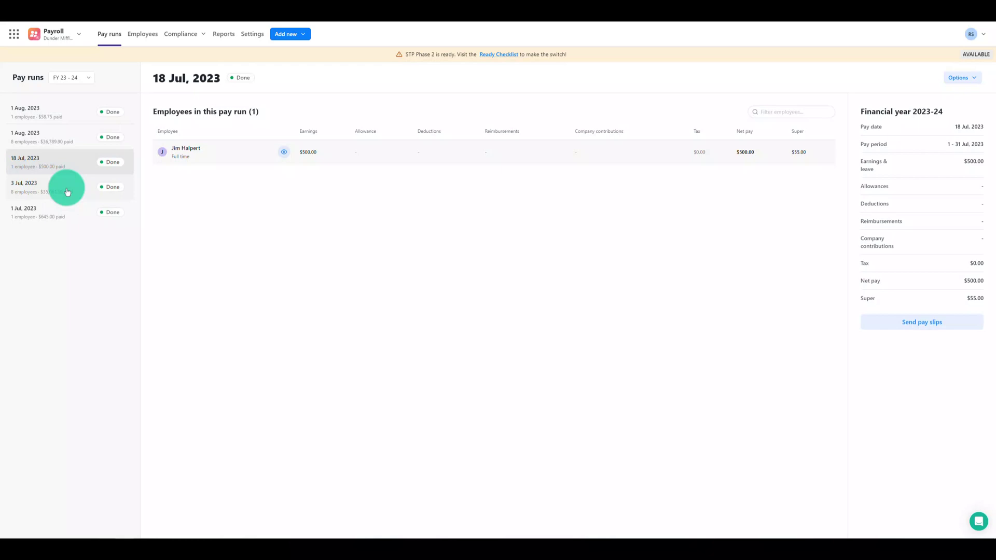
left_click(67, 191)
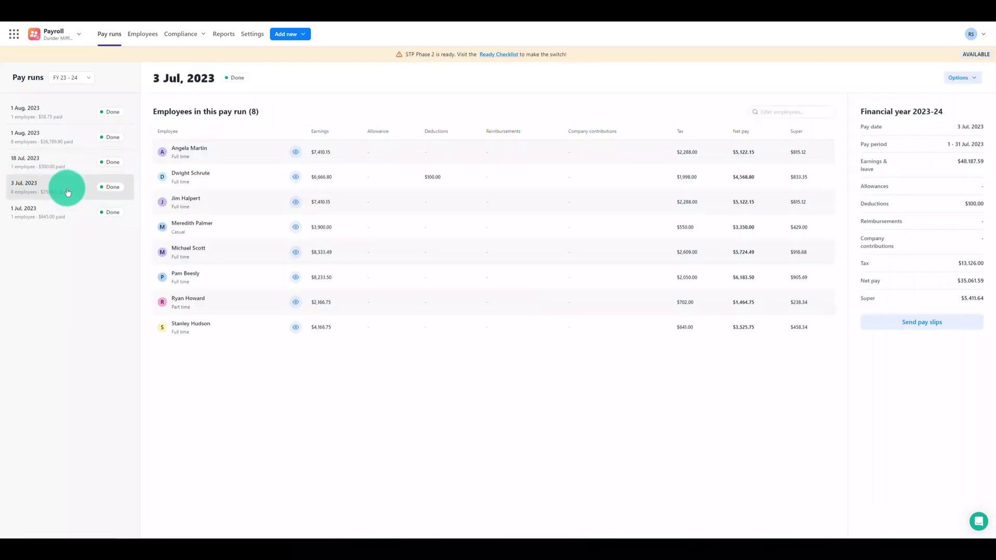
left_click(69, 212)
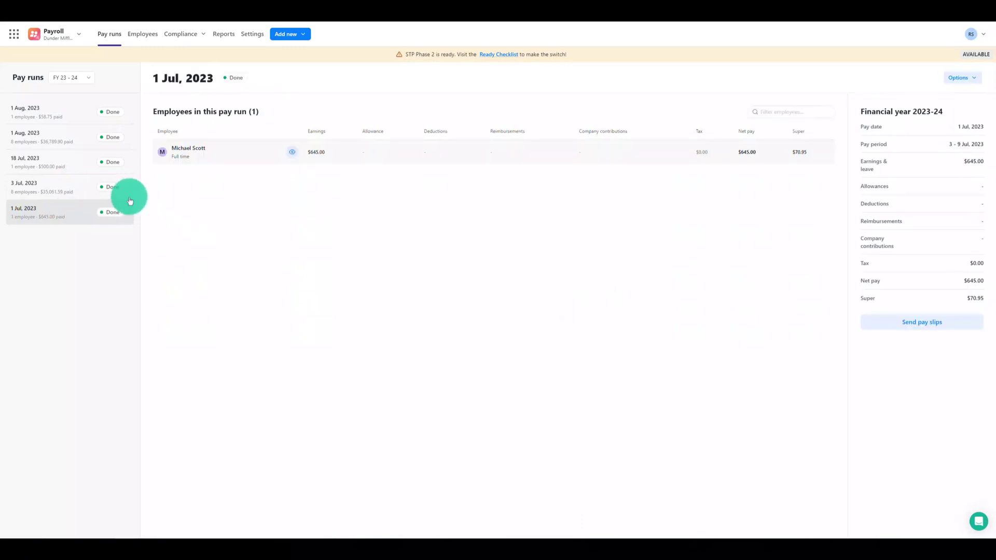
left_click(102, 147)
Inspect the first two employees' pay breakdowns in the 1 Aug 2023 pay run.
left_click(294, 153)
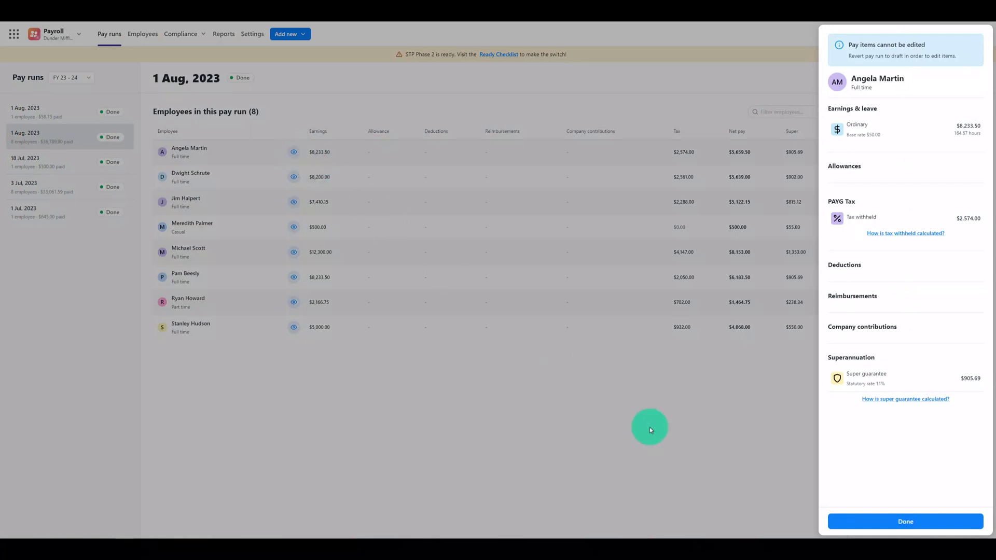
left_click(936, 521)
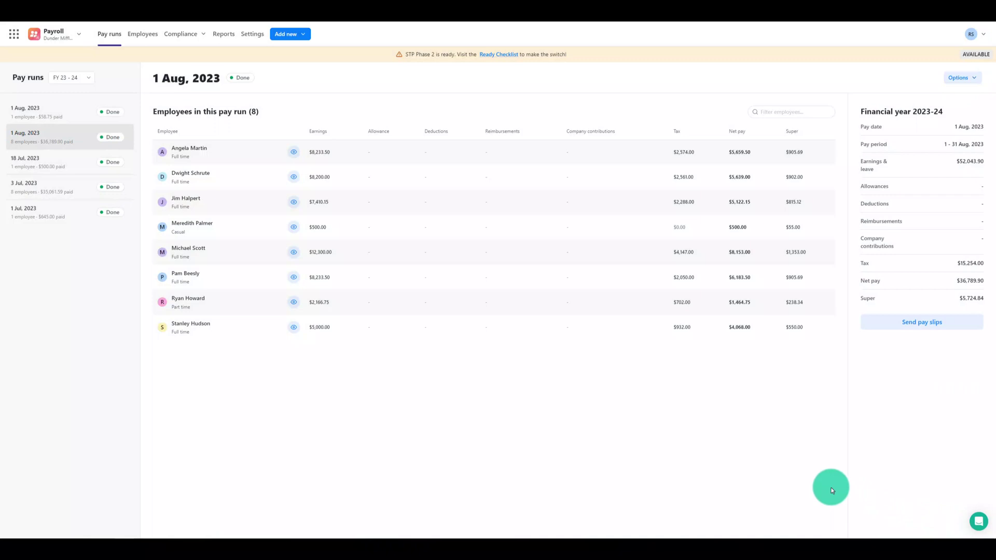
left_click(294, 177)
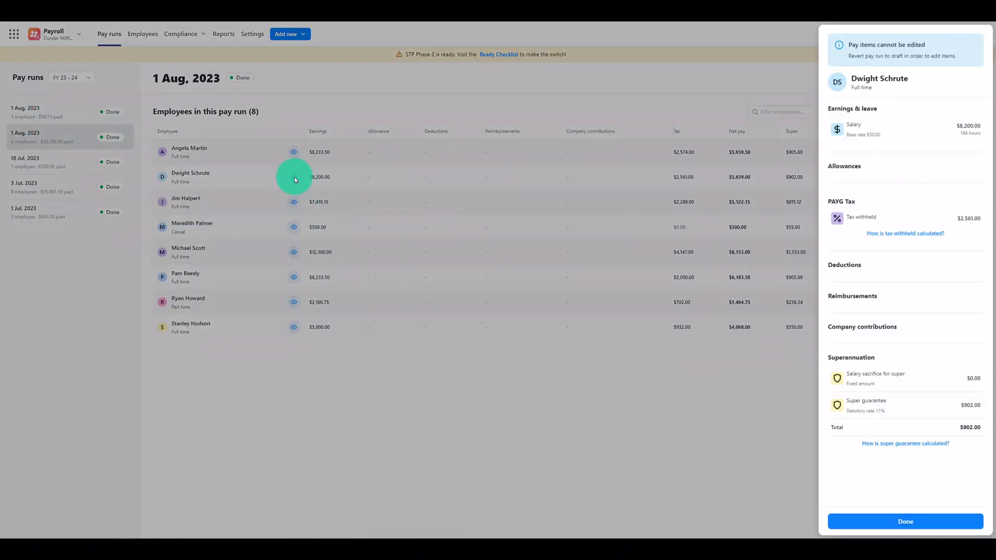
left_click(868, 522)
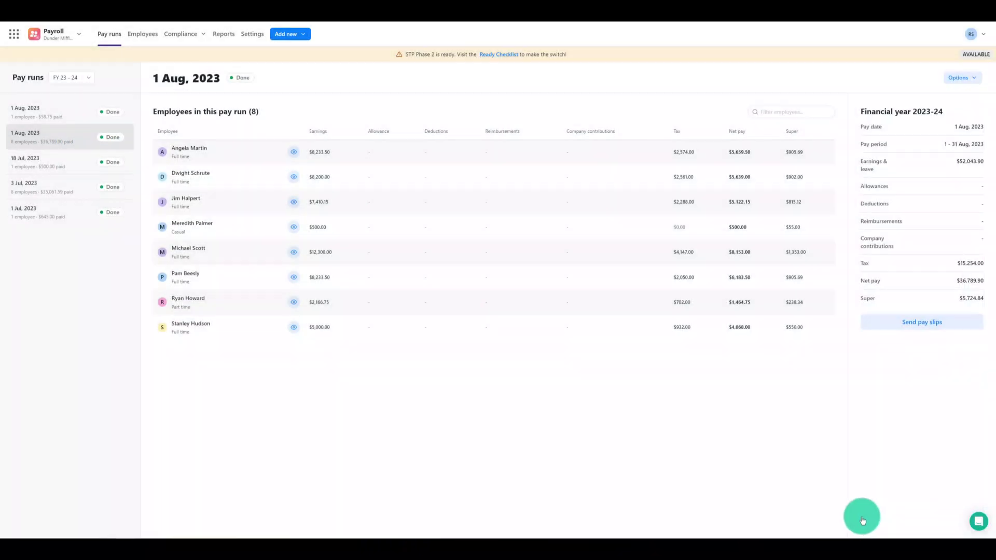
Look through the employee list and open the incomplete employee's Edit employee form.
left_click(147, 40)
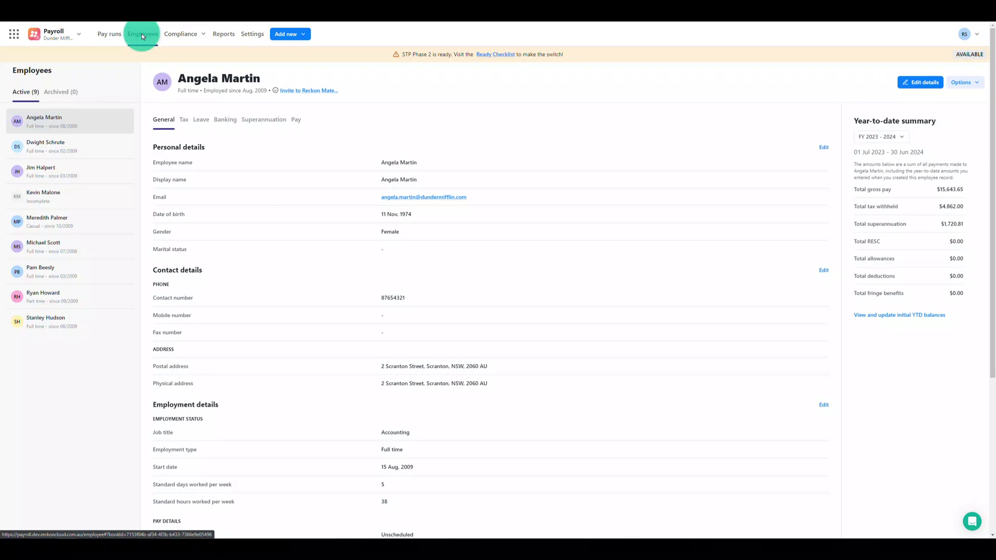
left_click(80, 147)
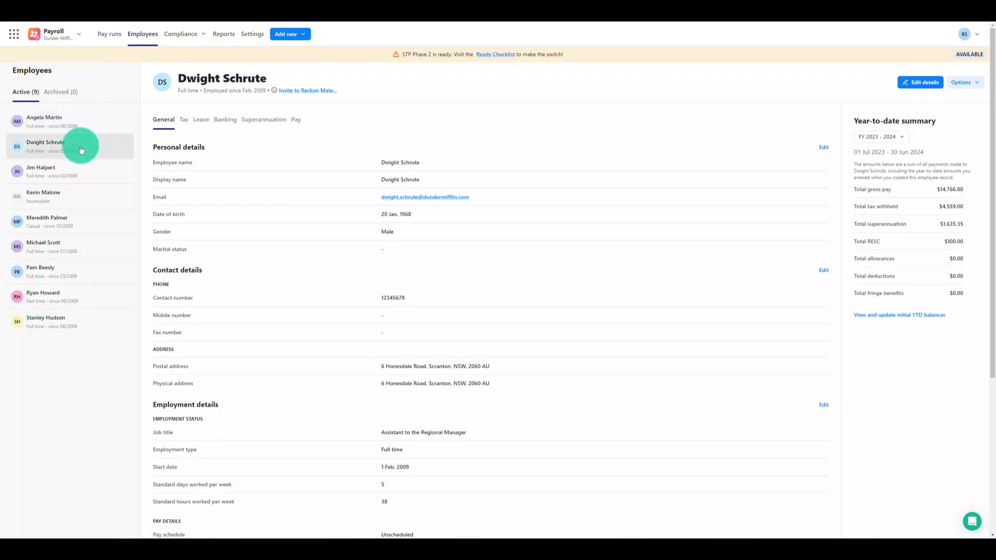
left_click(83, 174)
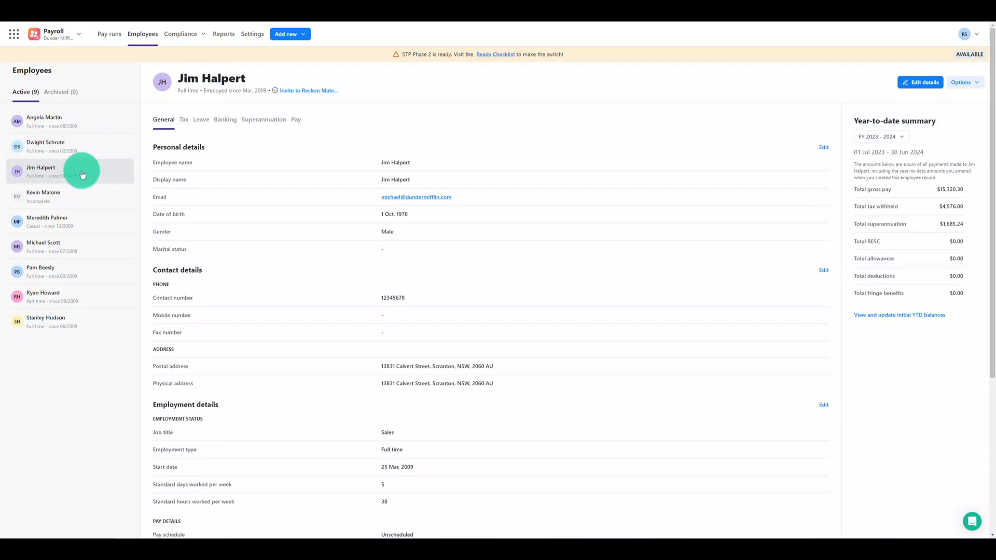
left_click(74, 202)
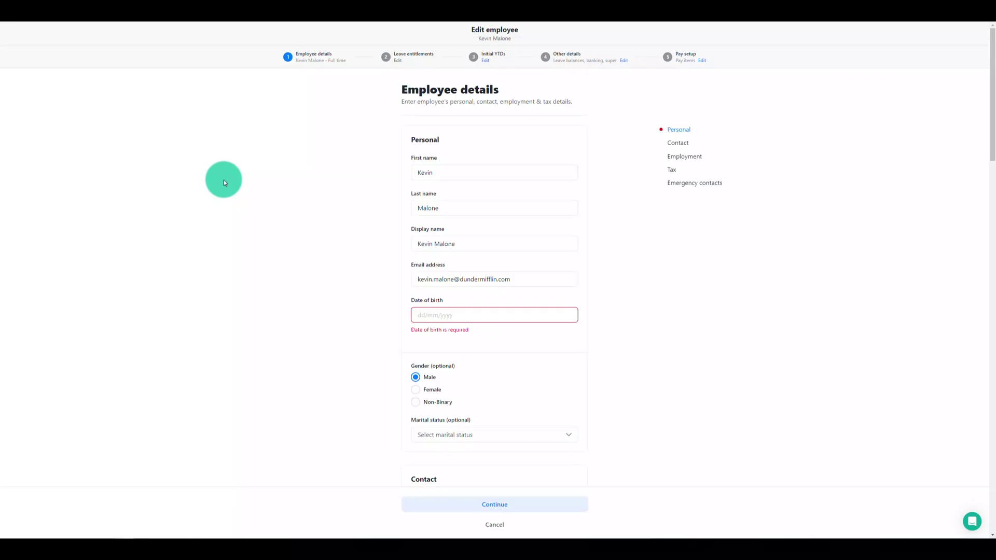
left_click(419, 313)
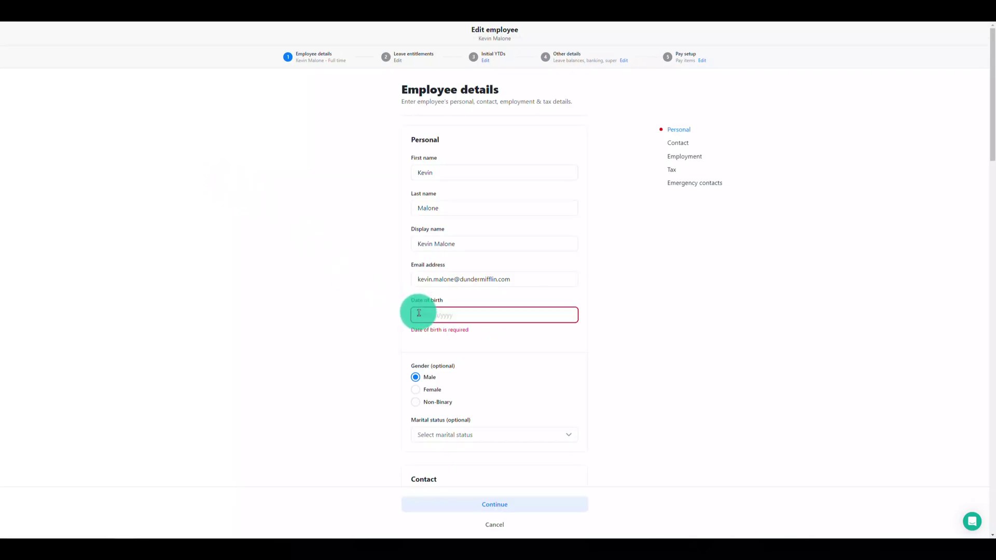
type("1")
type("1/10")
type("/1960")
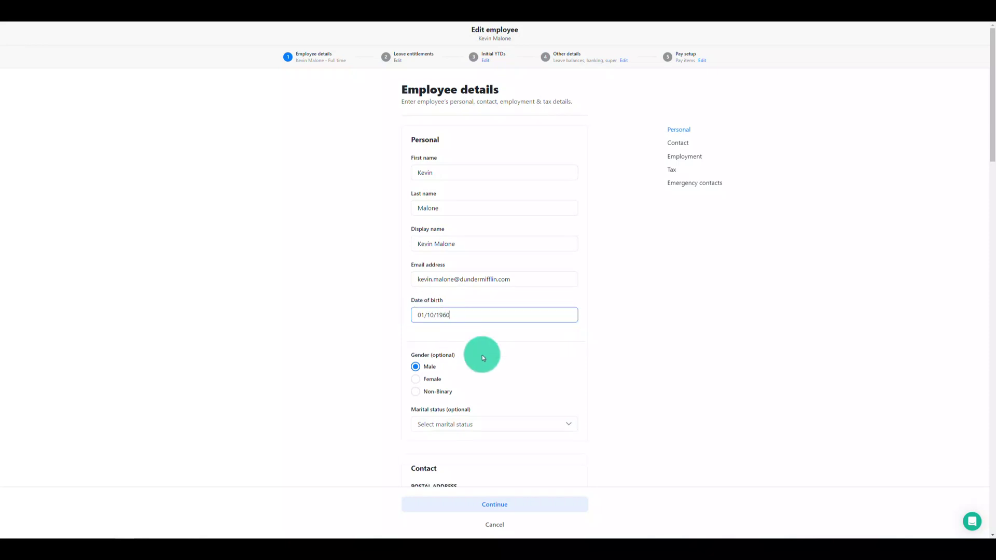
left_click(542, 511)
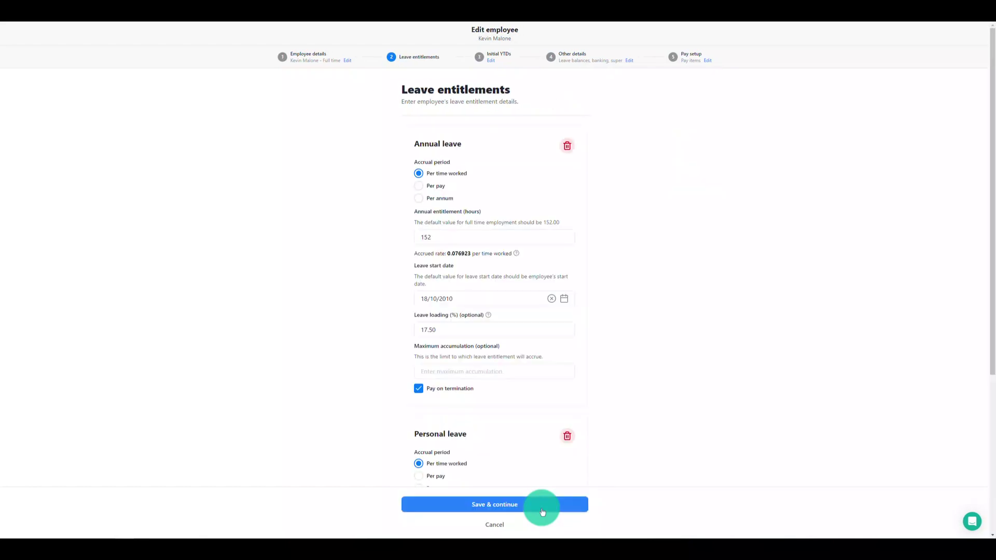
left_click(543, 511)
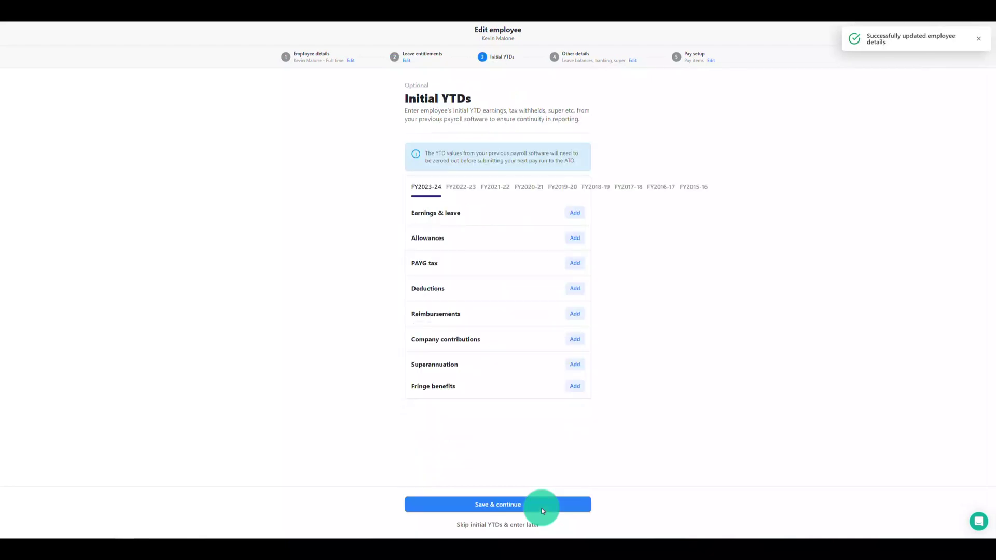
left_click(530, 525)
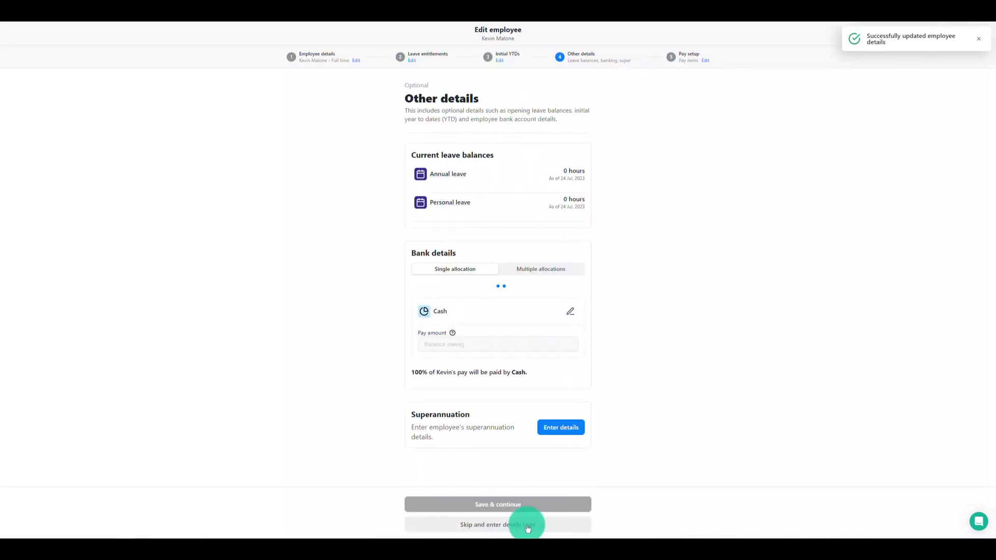
left_click(528, 526)
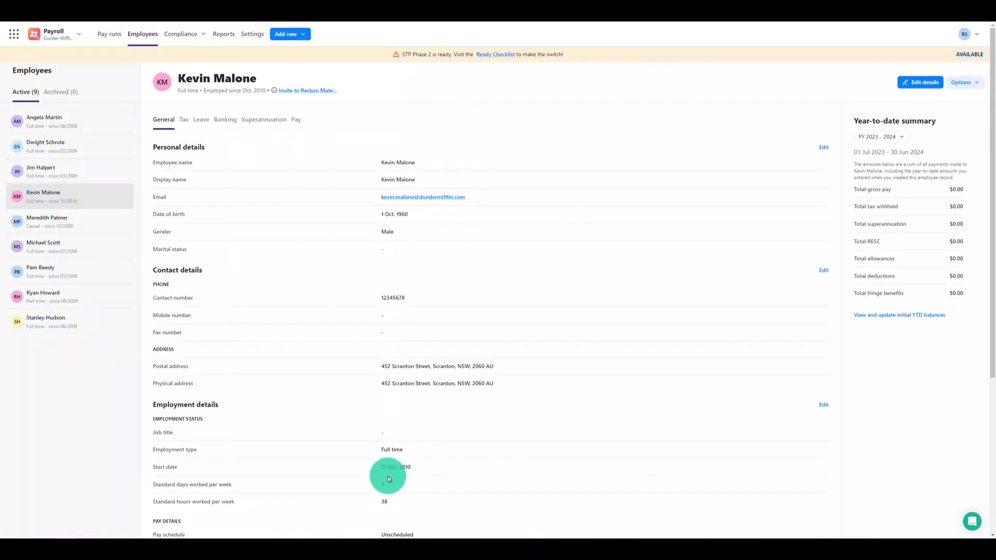
View another employee's details, then bring up the Select a book list from the app grid.
left_click(67, 247)
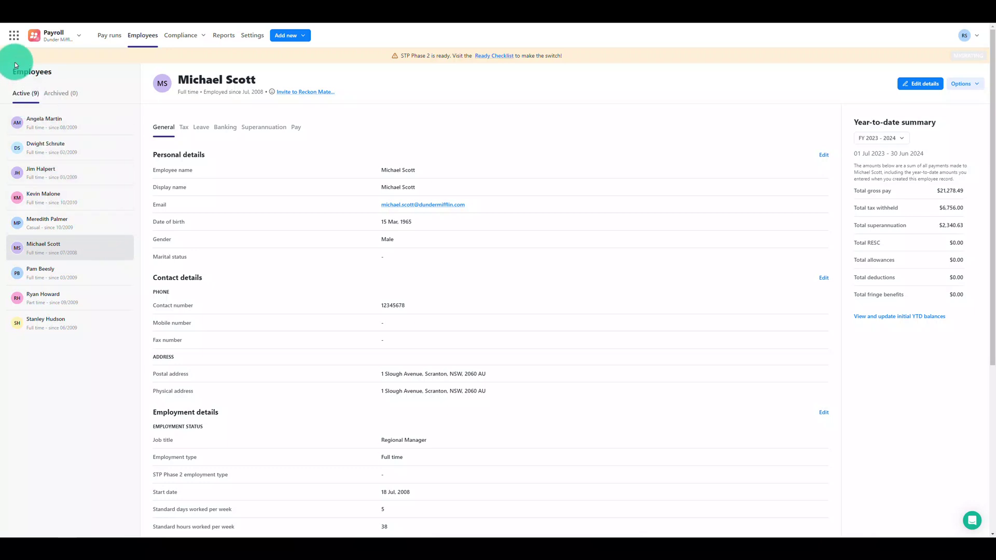
left_click(13, 36)
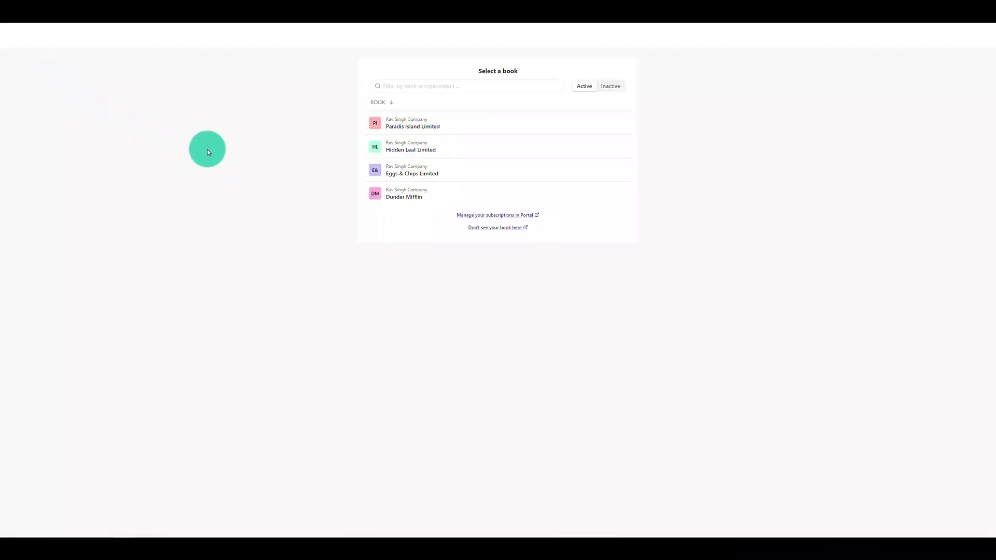
Pick Eggs & Chips Limited from the Select a book list.
left_click(457, 179)
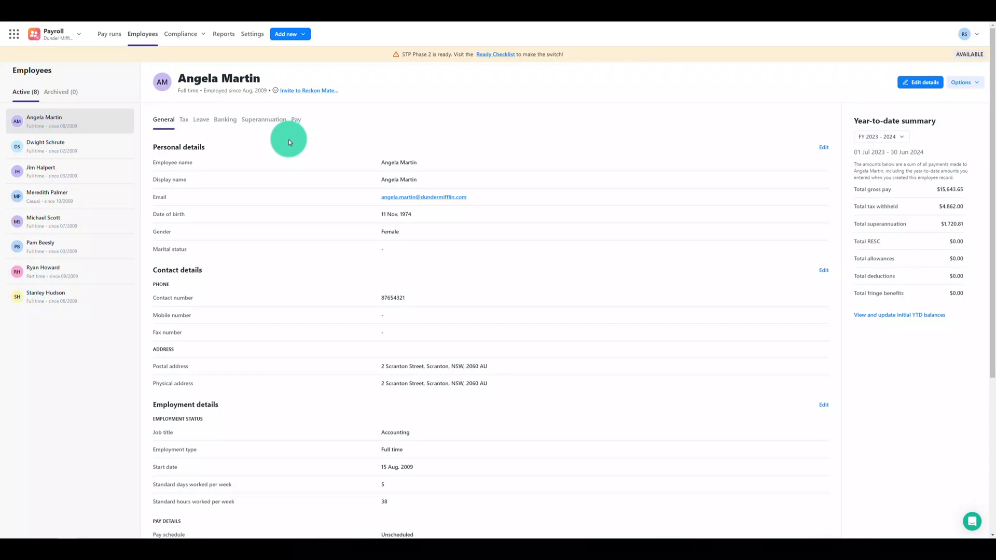
Open the Payroll book switcher to change books.
left_click(71, 40)
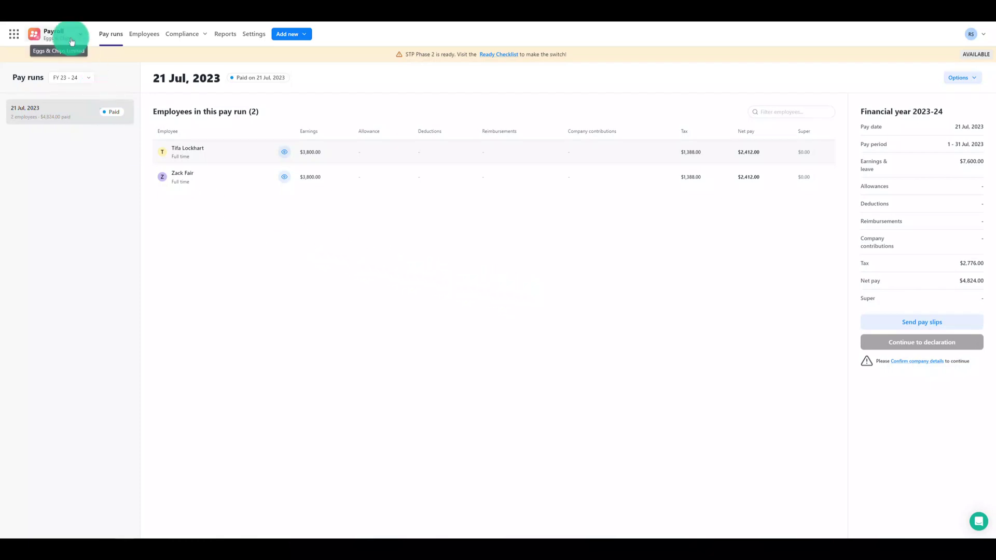
Switch back to the Dunder Mifflin book through the book switcher.
left_click(57, 34)
left_click(493, 317)
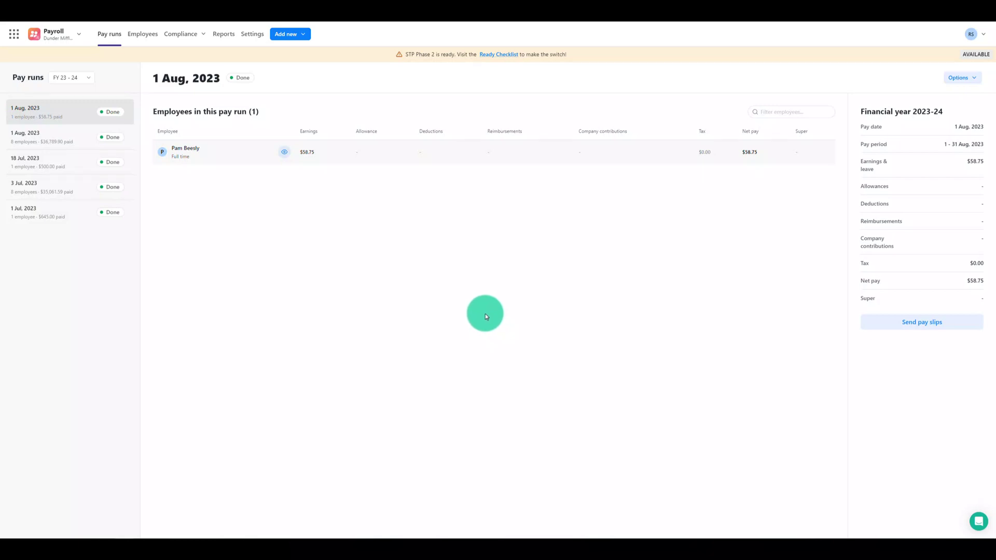
From the STP Phase 2 Ready Checklist, request 'Upgrade and start preparing for STP Phase 2'.
left_click(502, 56)
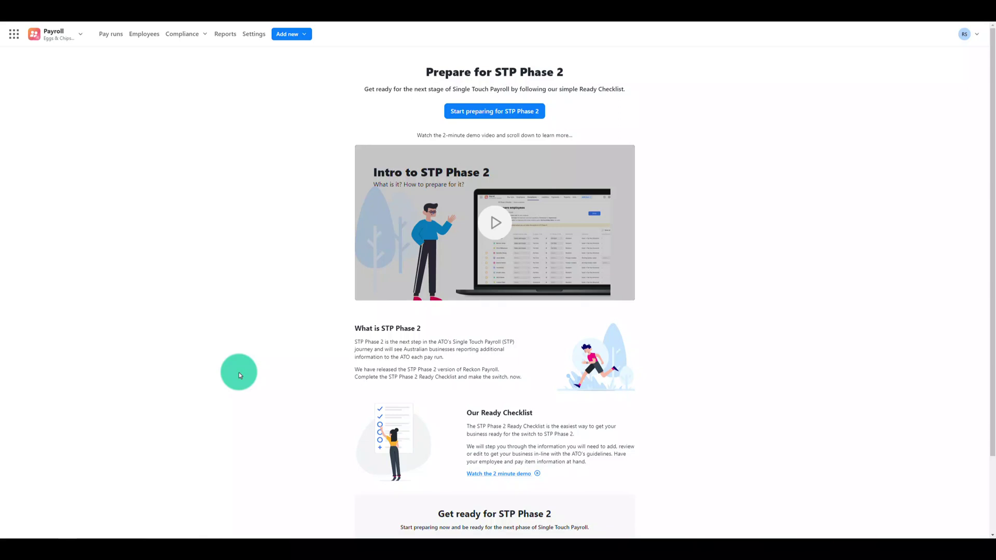
scroll(239, 372, "down", 2)
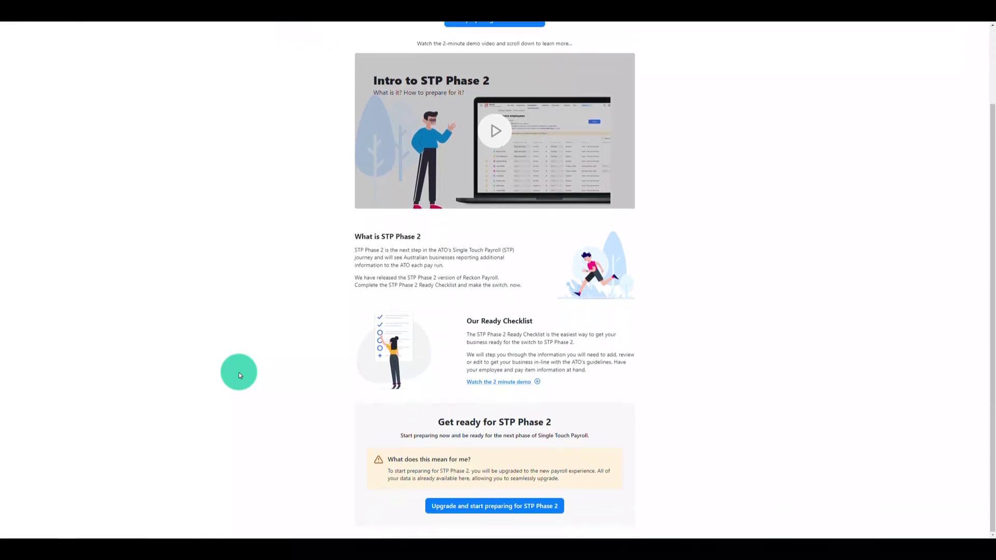
left_click(526, 512)
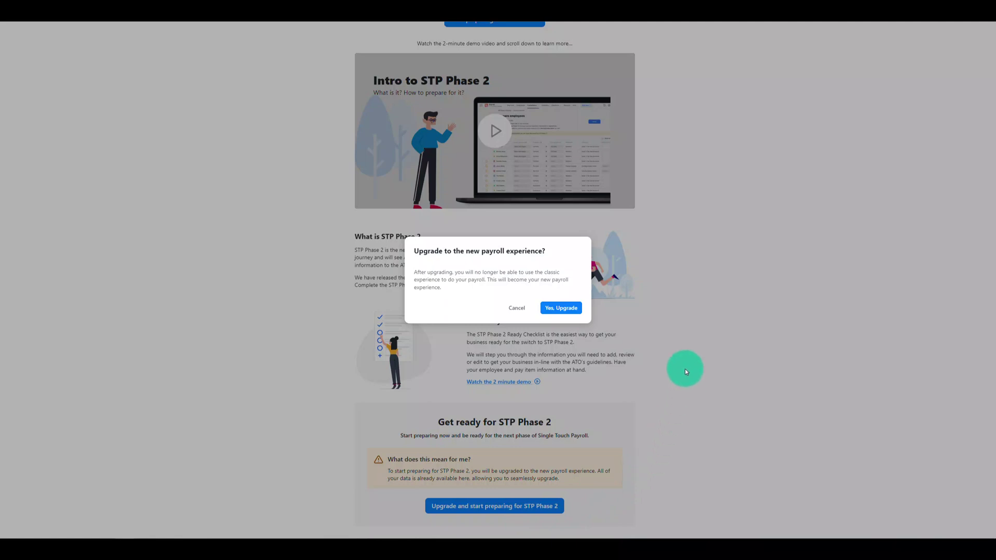
Confirm 'Yes, Upgrade' to move Dunder Mifflin to the new payroll experience.
left_click(574, 311)
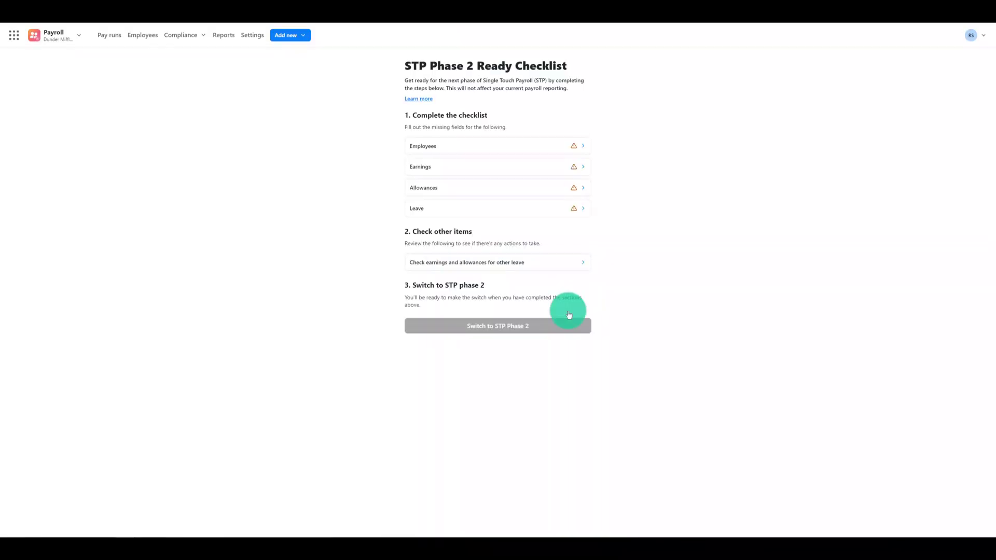